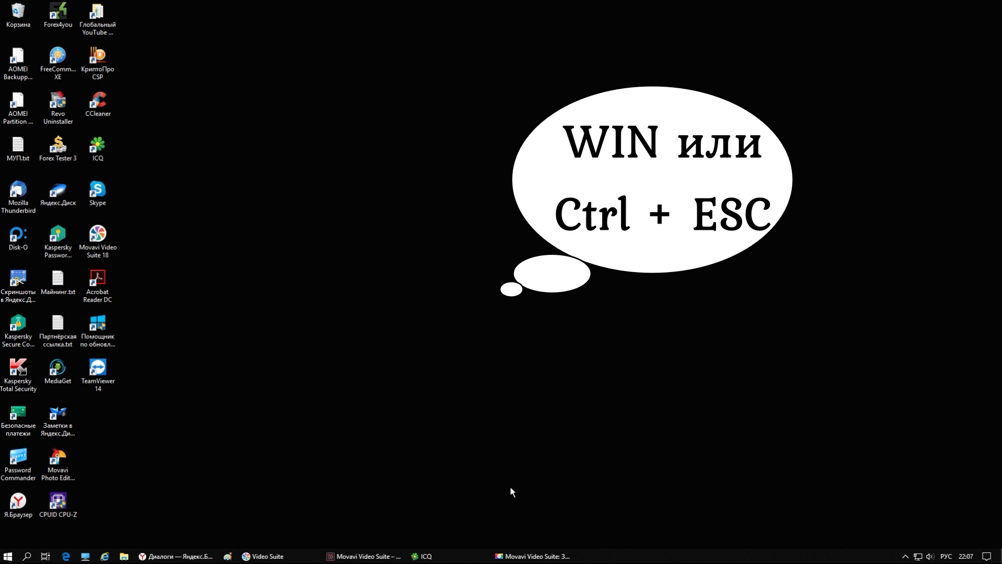
Search the system for "це" and open the Центр специальных возможностей
{"action": "key", "text": "super"}
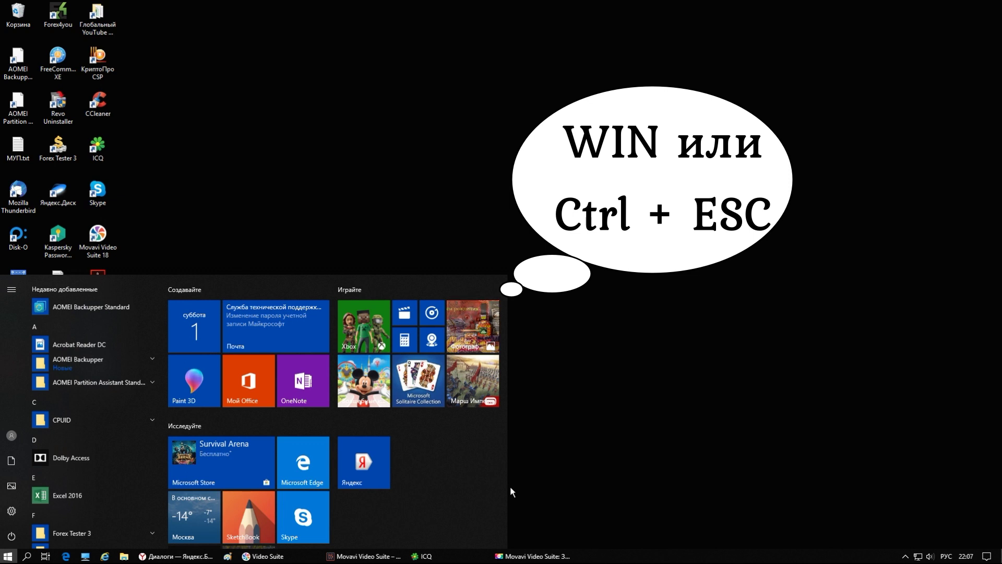
{"action": "type", "text": "це"}
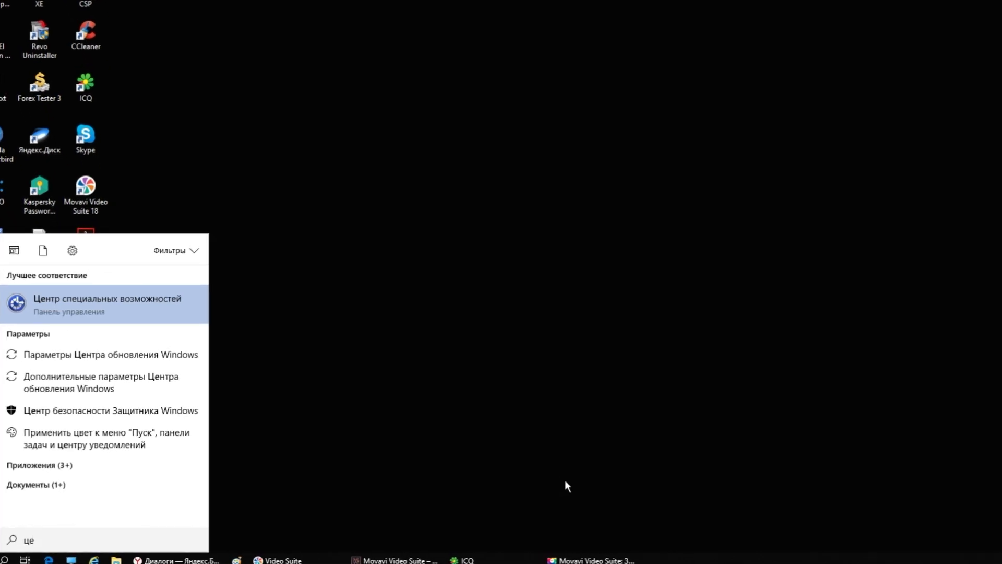
{"action": "key", "text": "Return"}
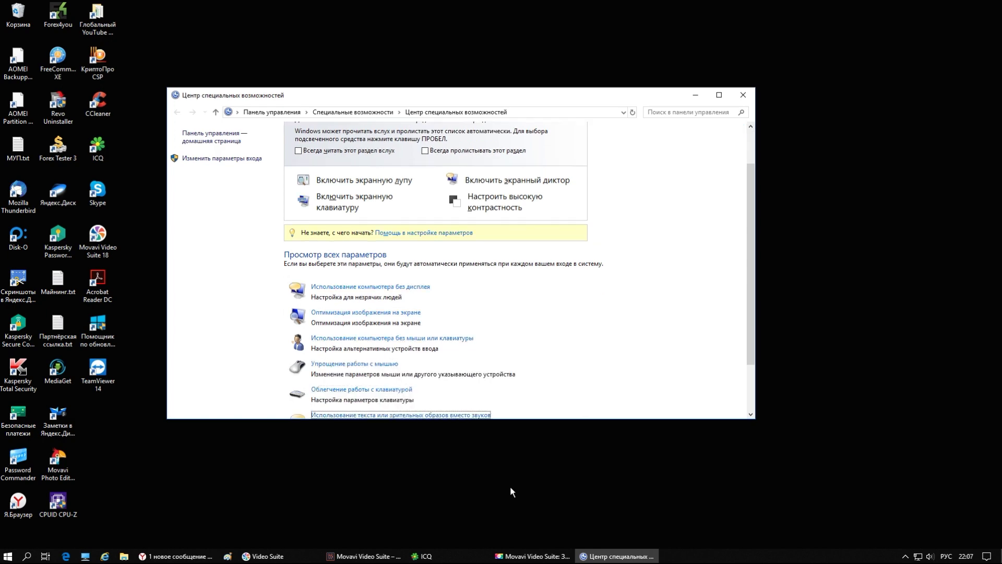
Open the Настройка управления указателем settings from the Облегчение работы с клавиатурой page
{"action": "key", "text": "shift+Tab"}
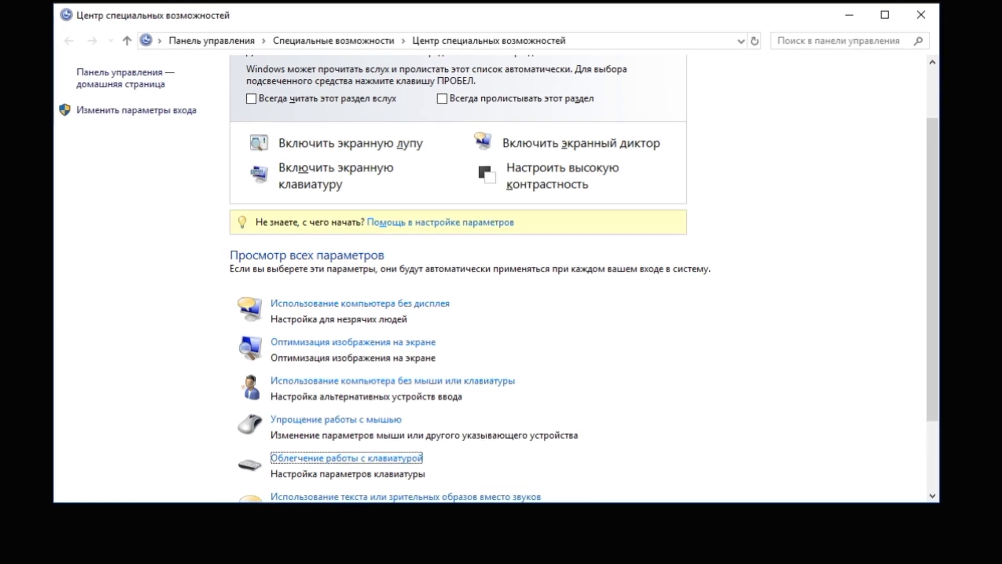
{"action": "key", "text": "Return"}
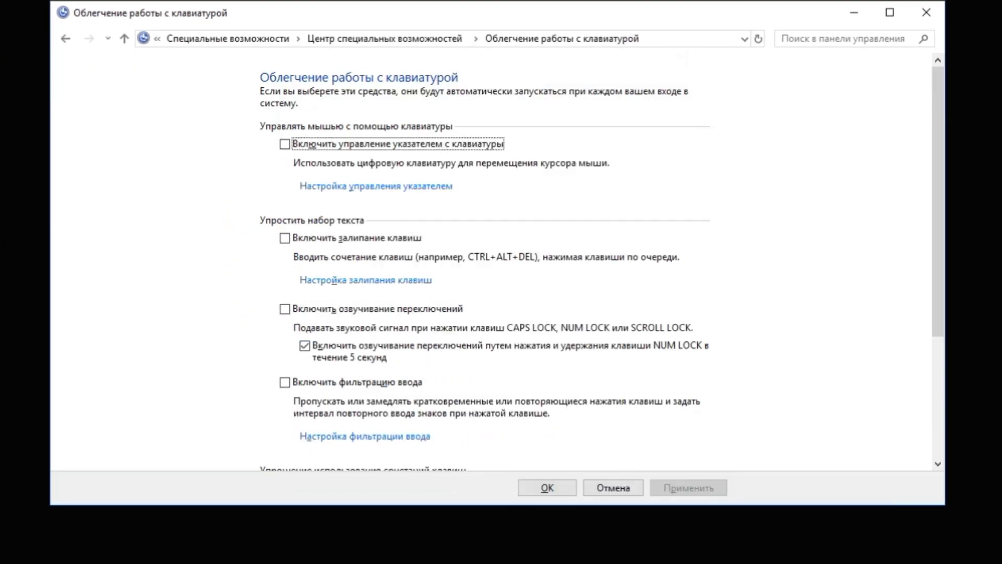
{"action": "key", "text": "Tab"}
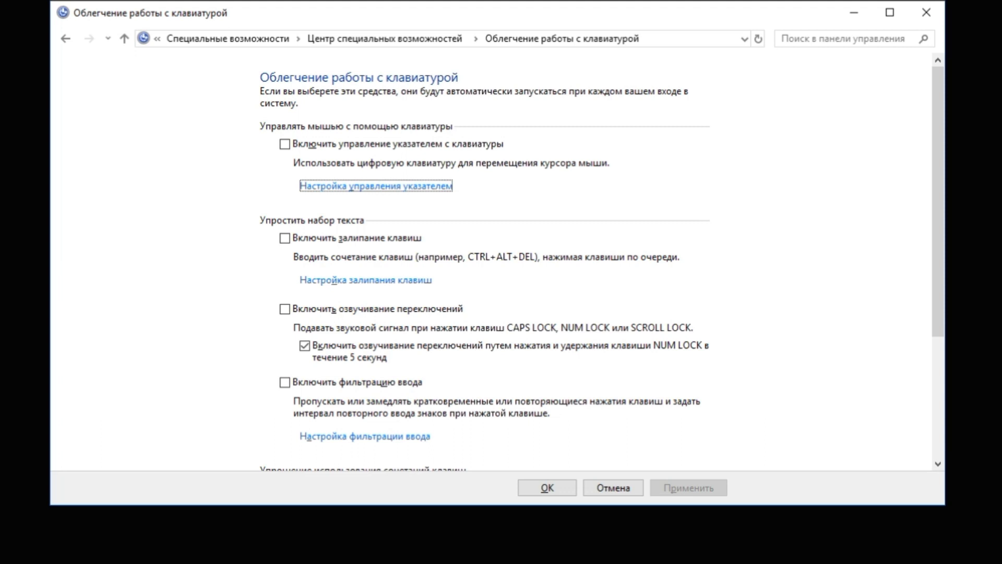
{"action": "key", "text": "Return"}
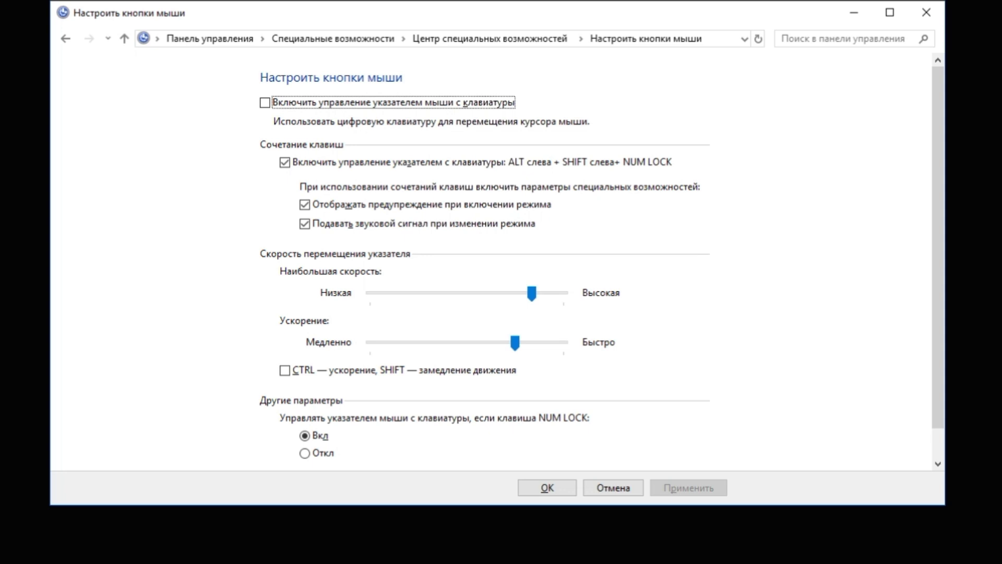
Enable Включить управление указателем мыши с клавиатуры and move the focus to the Наибольшая скорость slider
{"action": "key", "text": "space"}
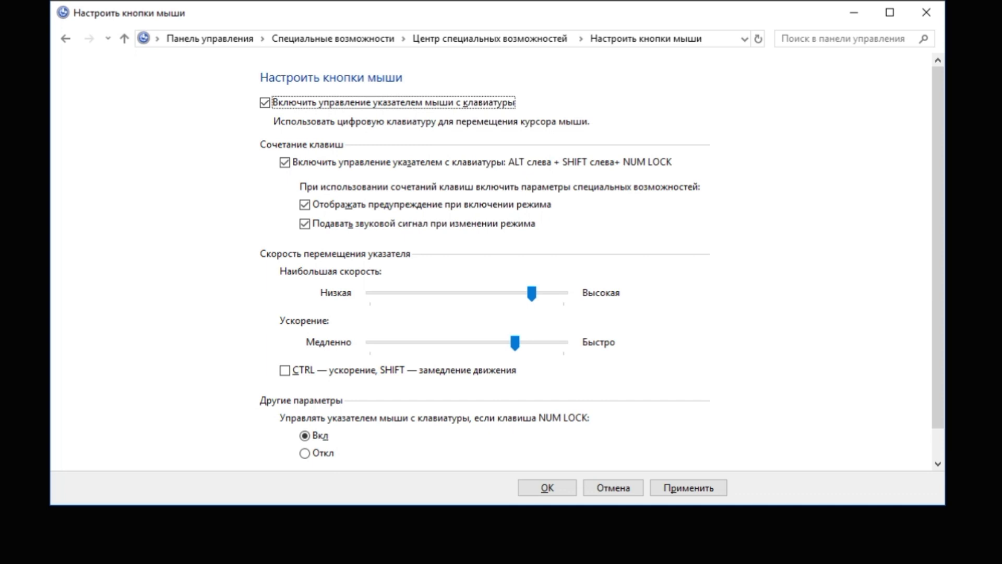
{"action": "key", "text": "Tab"}
{"action": "key", "text": "Tab"}
{"action": "key", "text": "Tab"}
{"action": "key", "text": "Tab"}
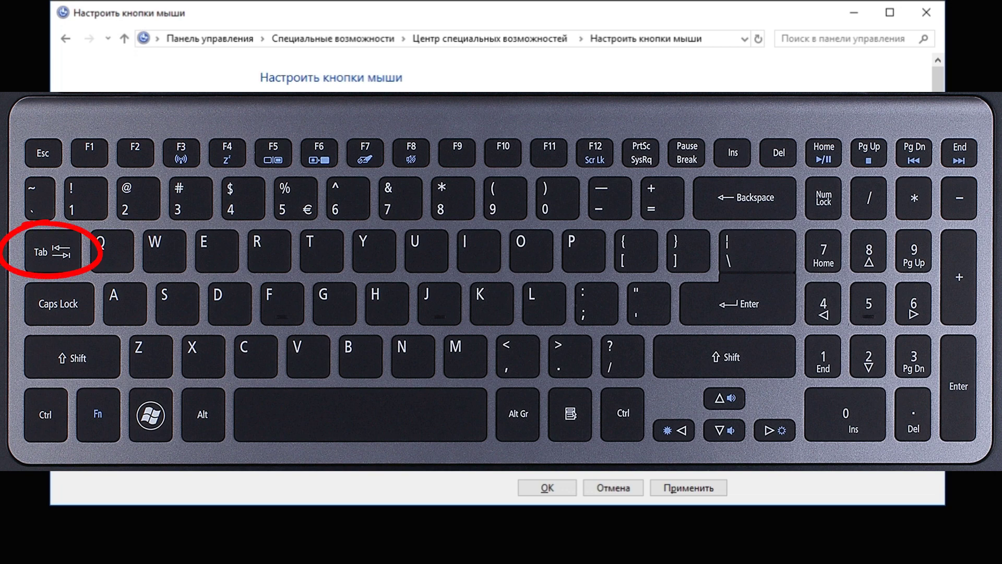
Try shifting the Наибольшая скорость and Ускорение sliders in both directions, returning each to its original position
{"action": "key", "text": "Left"}
{"action": "key", "text": "Left"}
{"action": "key", "text": "Right"}
{"action": "key", "text": "Right"}
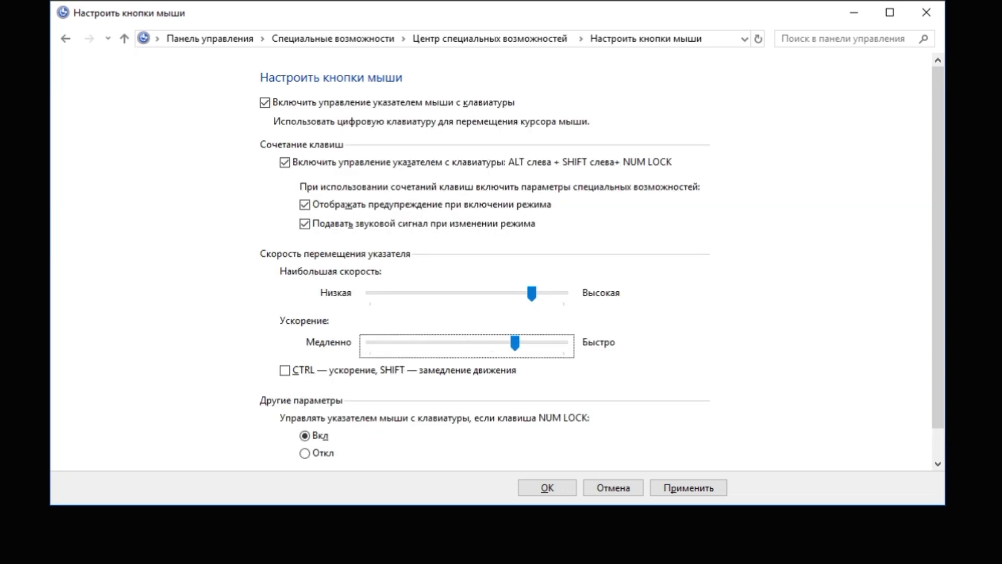
{"action": "key", "text": "Right"}
{"action": "key", "text": "Left"}
{"action": "key", "text": "Tab"}
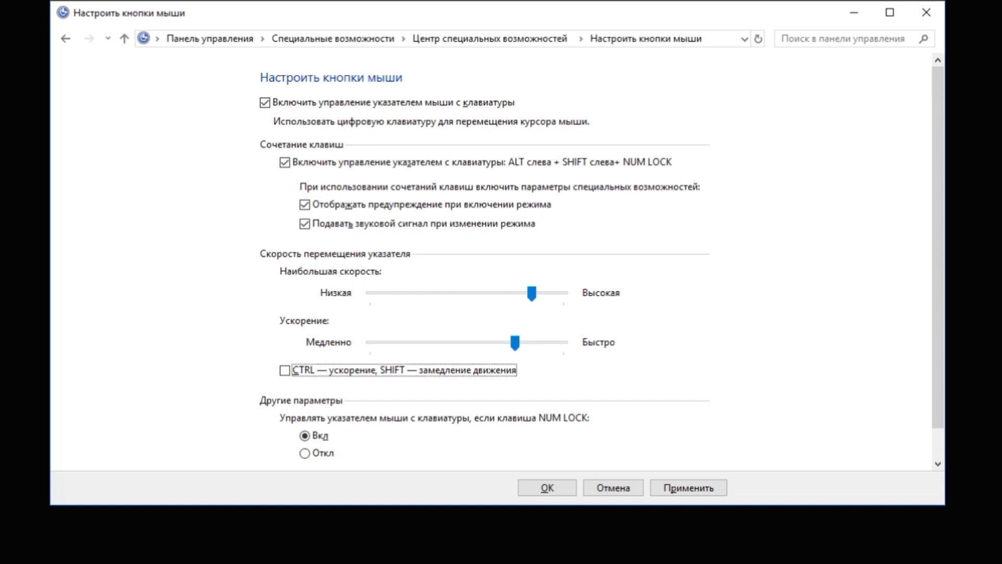
Save the Настроить кнопки мыши settings, keeping the remaining options as they are
{"action": "key", "text": "Tab"}
{"action": "key", "text": "Tab"}
{"action": "key", "text": "Tab"}
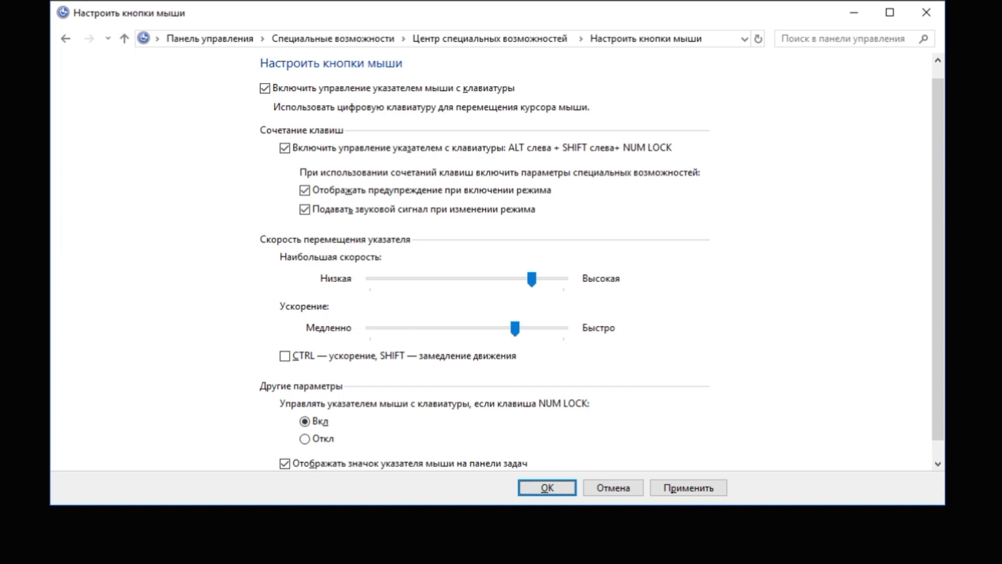
{"action": "key", "text": "Return"}
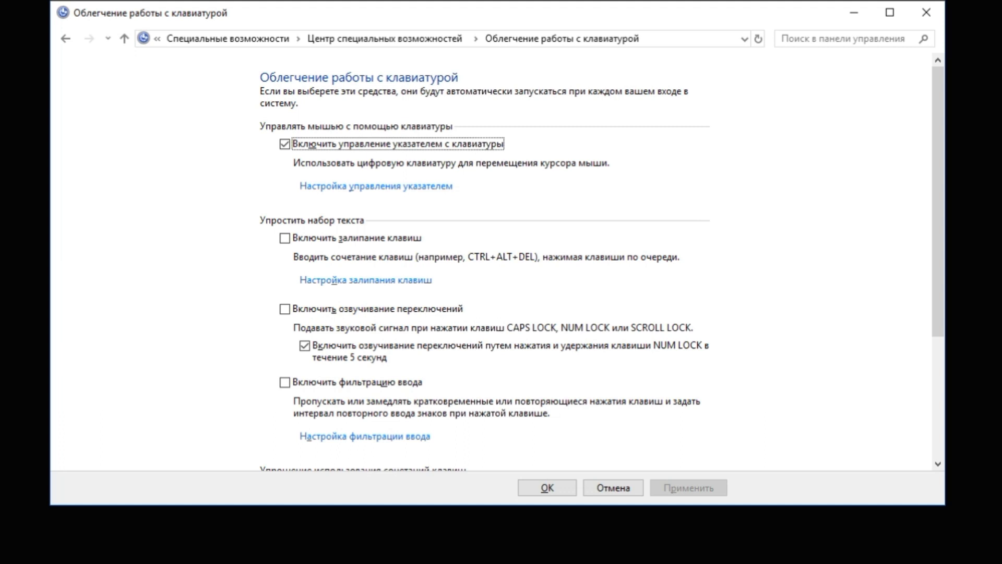
Accept the Облегчение работы с клавиатурой settings without further changes and close the Центр специальных возможностей window
{"action": "key", "text": "Tab"}
{"action": "key", "text": "Tab"}
{"action": "key", "text": "Tab"}
{"action": "key", "text": "Tab"}
{"action": "key", "text": "Tab"}
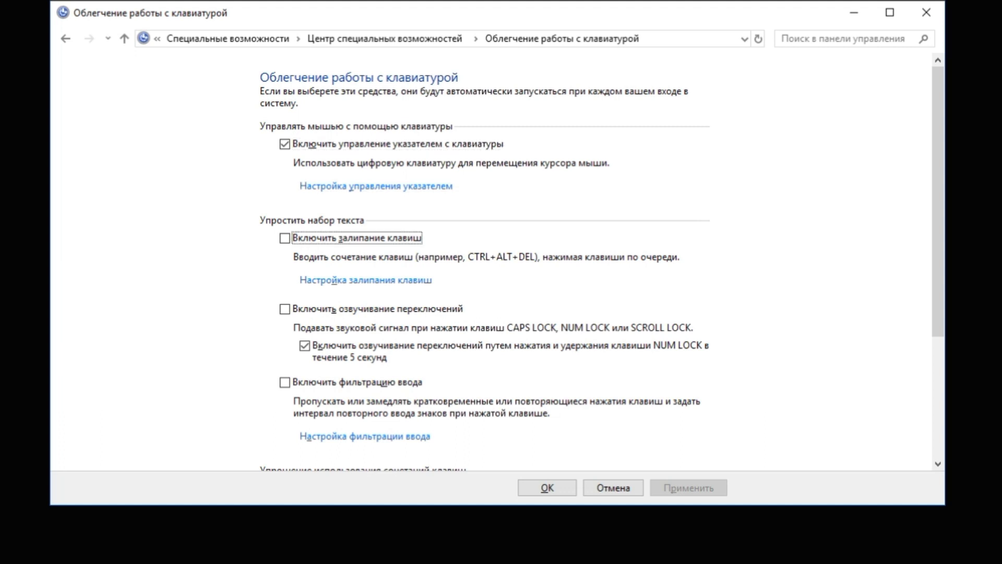
{"action": "key", "text": "Tab"}
{"action": "key", "text": "Tab"}
{"action": "key", "text": "Tab"}
{"action": "key", "text": "Tab"}
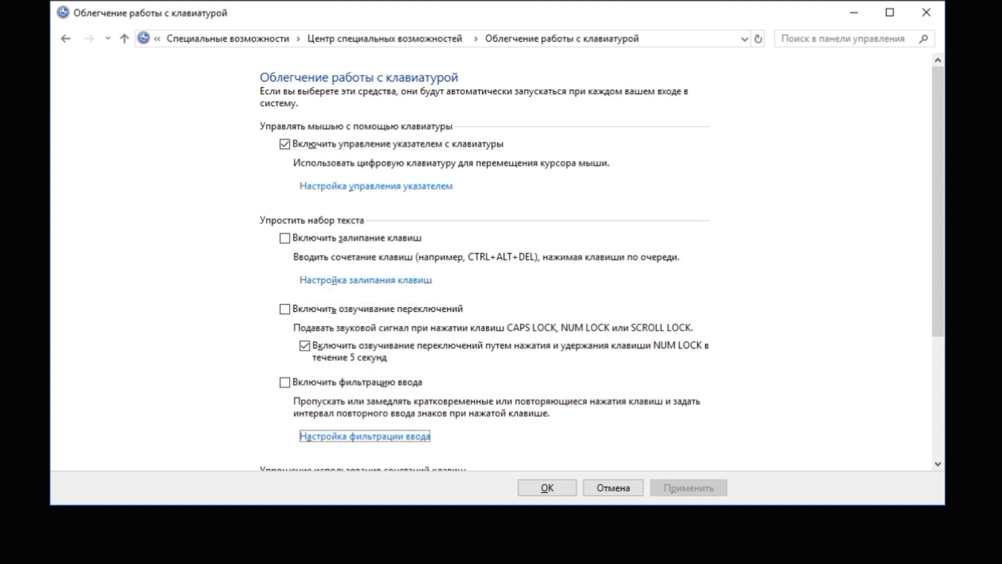
{"action": "key", "text": "Tab"}
{"action": "key", "text": "Tab"}
{"action": "key", "text": "Tab"}
{"action": "key", "text": "Tab"}
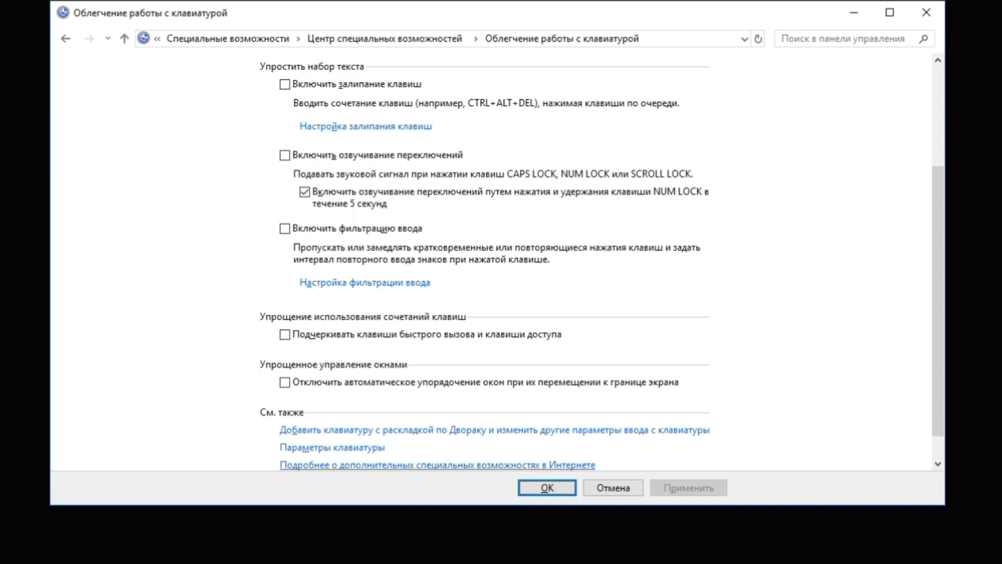
{"action": "key", "text": "Return"}
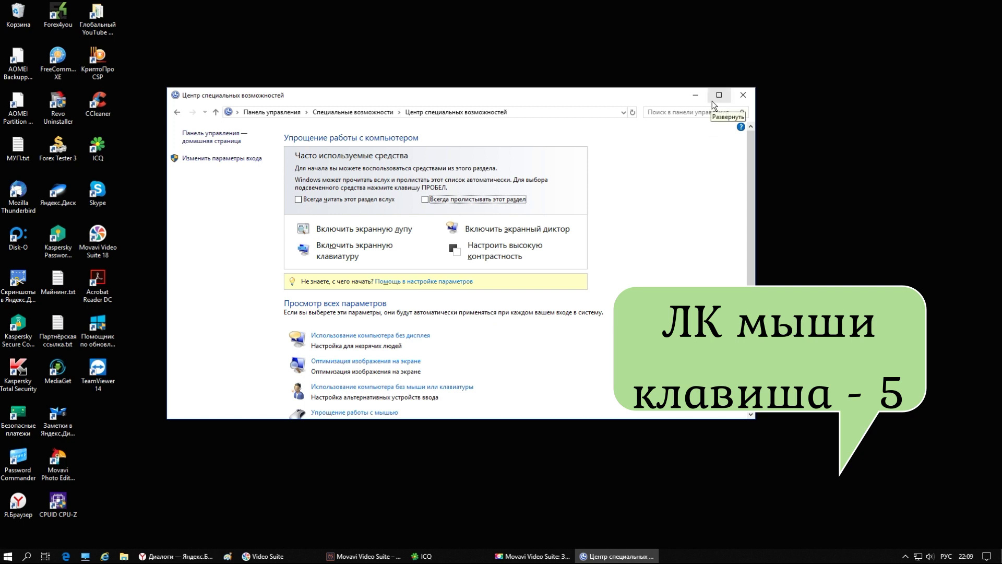
{"action": "left_click", "coordinate": [741, 103]}
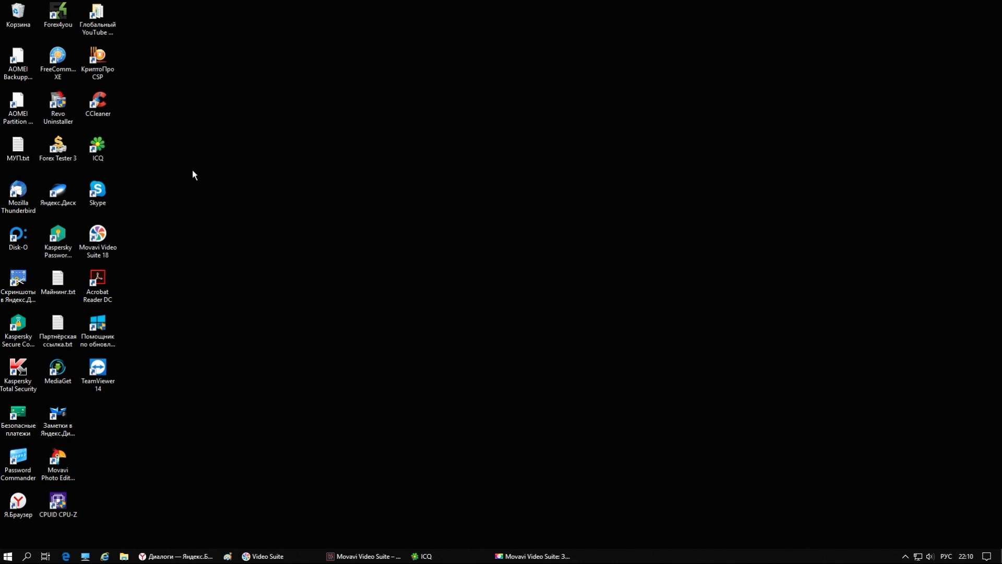
Open File Explorer and view the actions available for the Превьюшки folder in Быстрый доступ, dismissing them without choosing any
{"action": "left_click", "coordinate": [126, 557]}
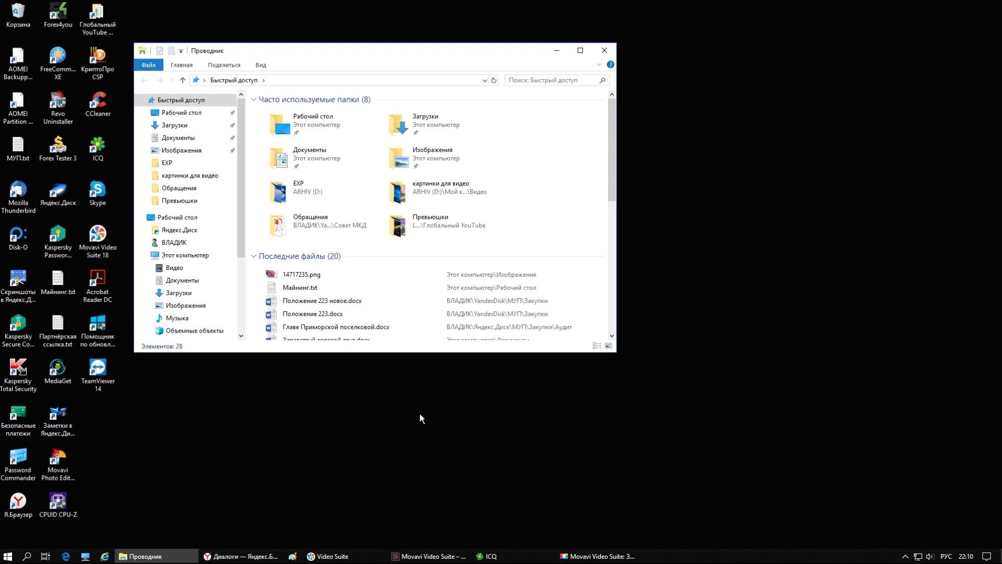
{"action": "left_click", "coordinate": [420, 239]}
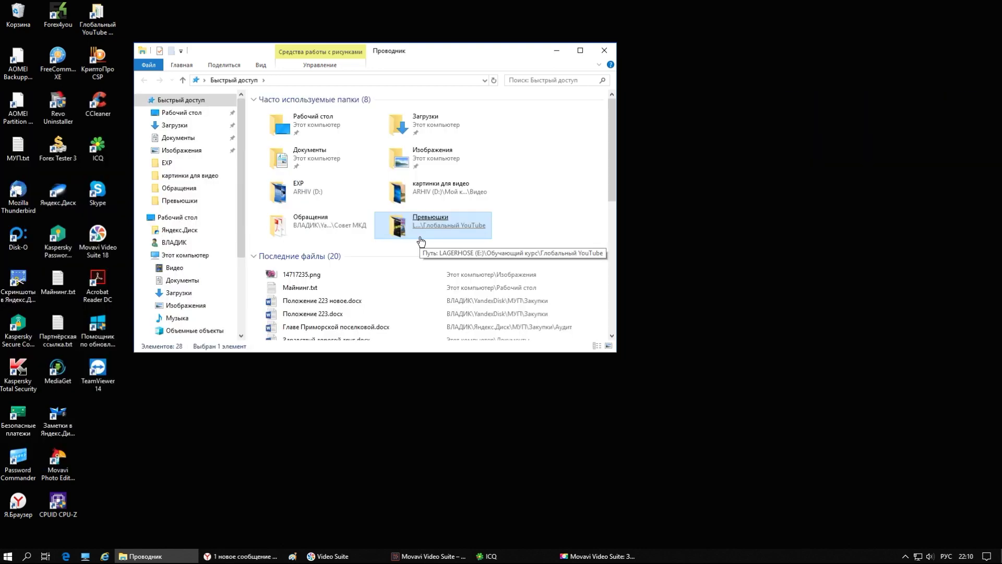
{"action": "right_click", "coordinate": [421, 241]}
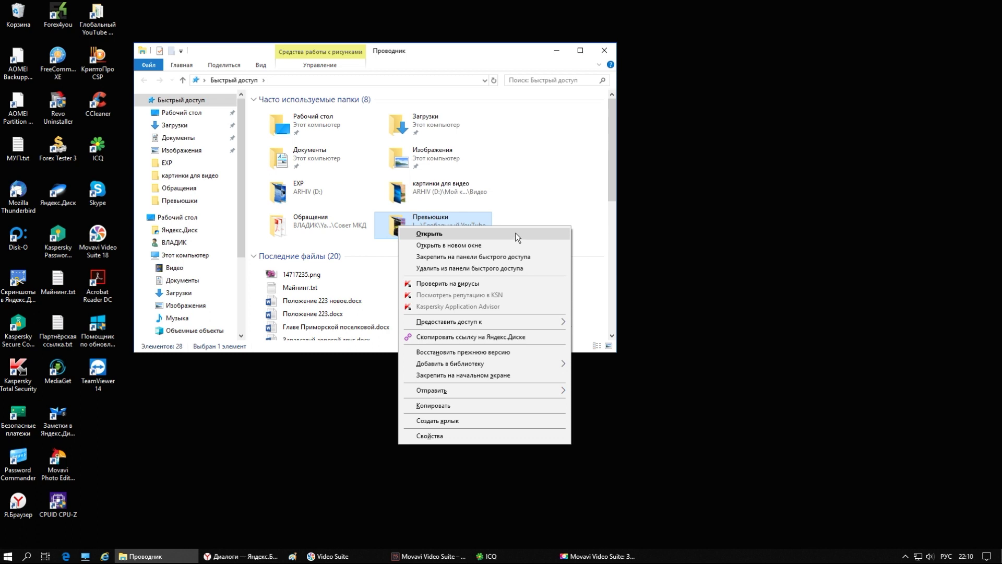
{"action": "left_click", "coordinate": [517, 206]}
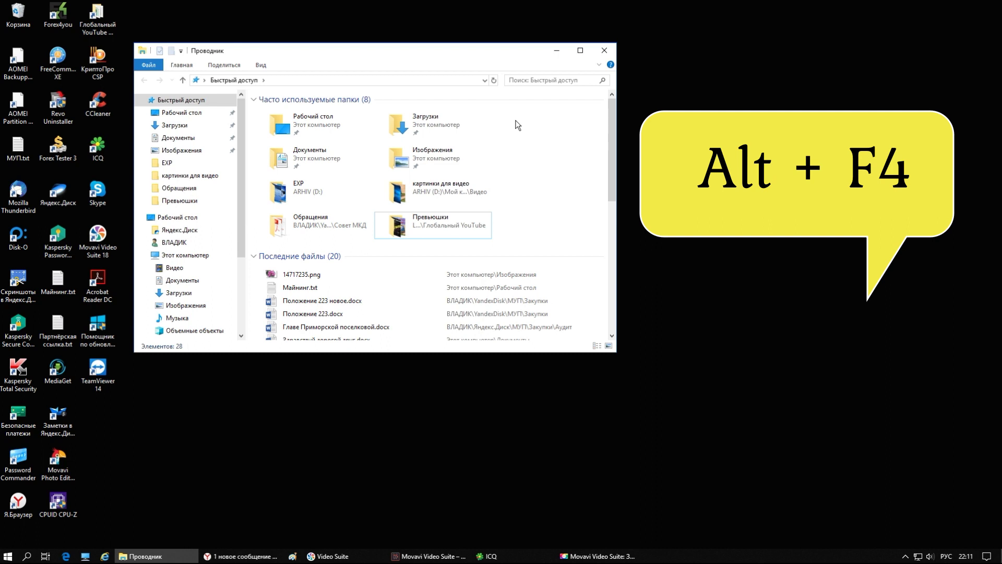
Close the File Explorer window
{"action": "key", "text": "alt"}
{"action": "key", "text": "alt+F4"}
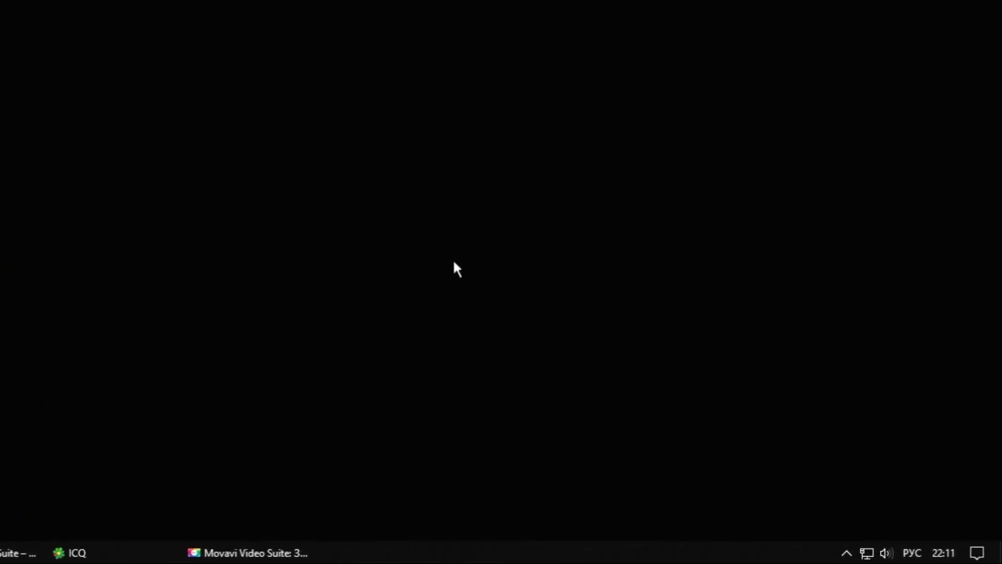
Look for the Управление указателем с клавиатуры icon among the hidden notification-area icons, then hide them again
{"action": "left_click", "coordinate": [760, 547]}
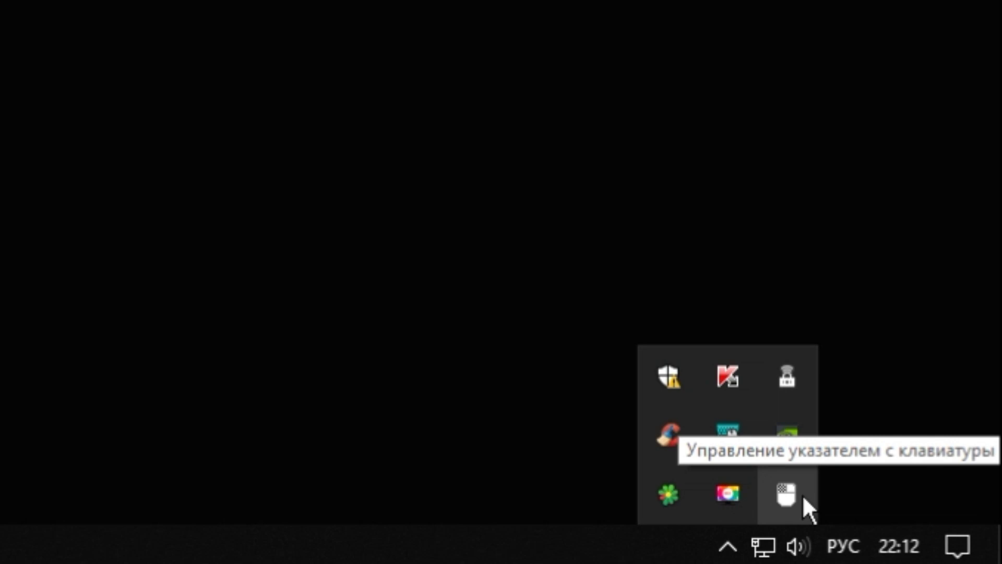
{"action": "left_click", "coordinate": [0, 113]}
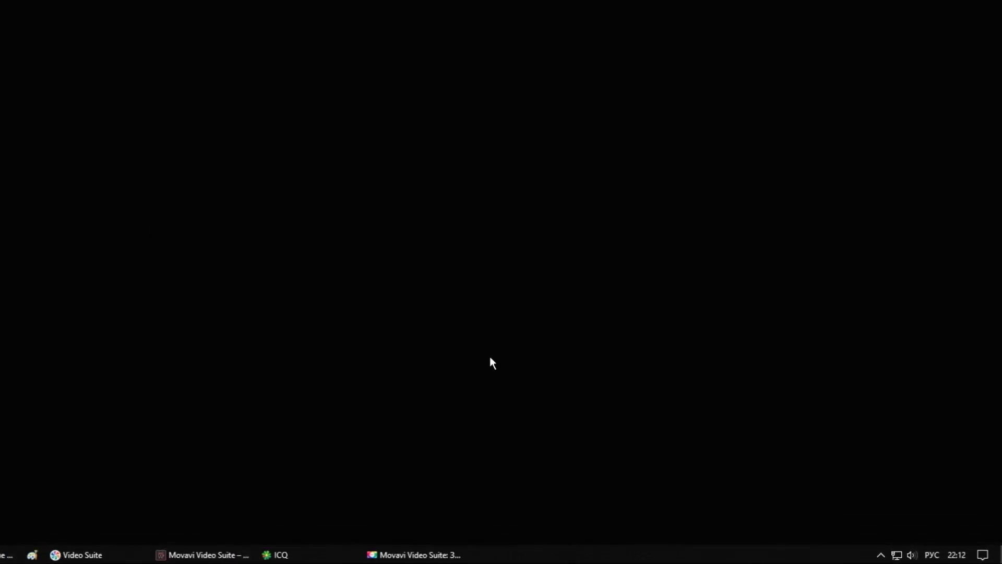